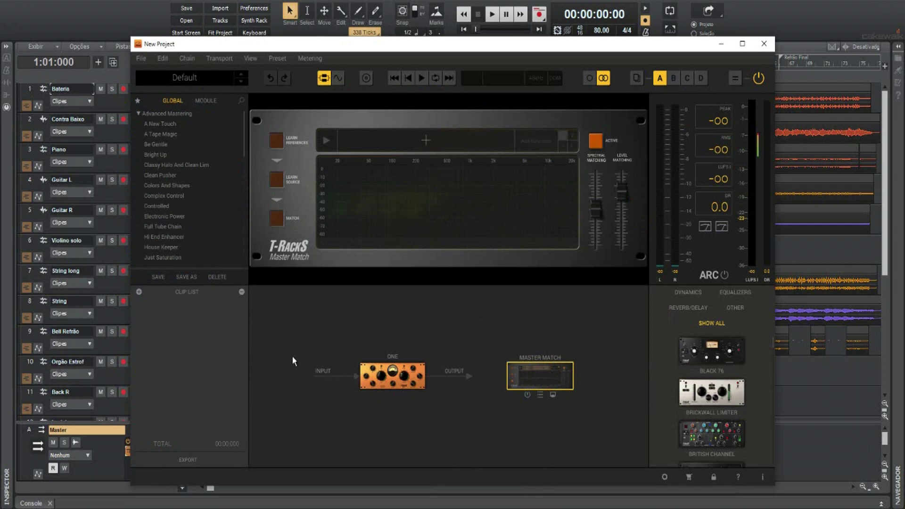
Insert the Brickwall Limiter ahead of the One module in the chain, and select the Master Match module
left_click_drag(682, 408, 300, 376)
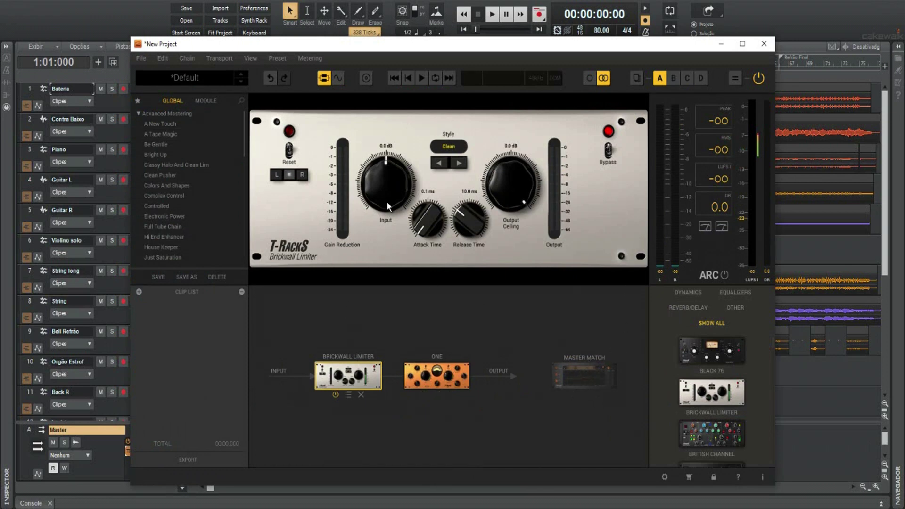
left_click(810, 451)
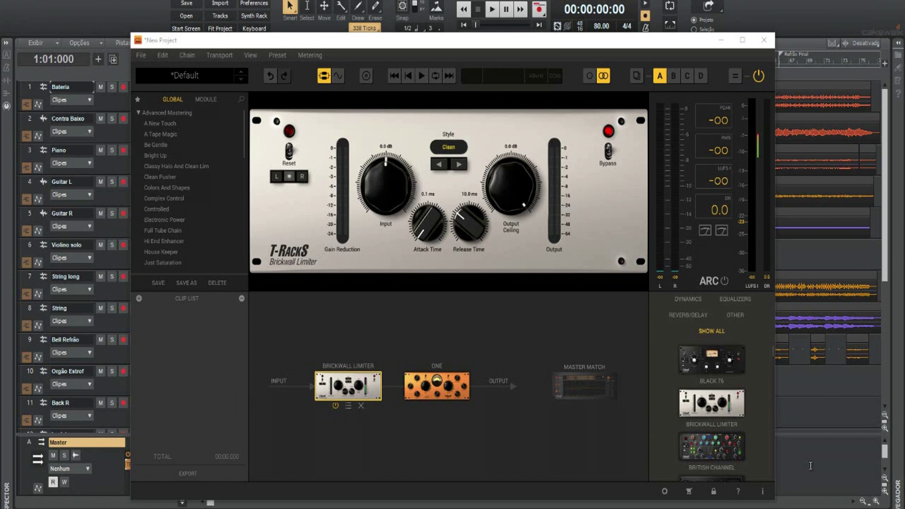
left_click(577, 386)
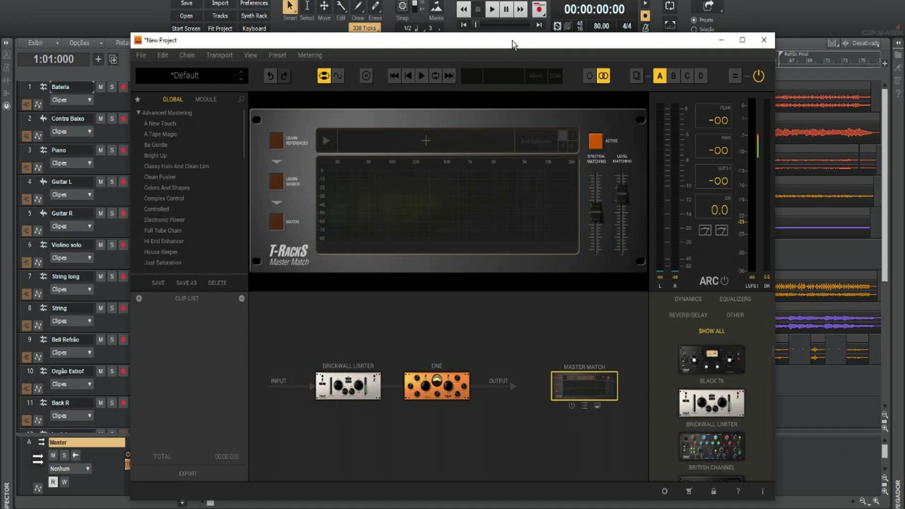
Switch to the Master Match plugin in Cakewalk and load Pura Alegria.wav from the Backup (F:) disk as reference 1
key("alt+Tab")
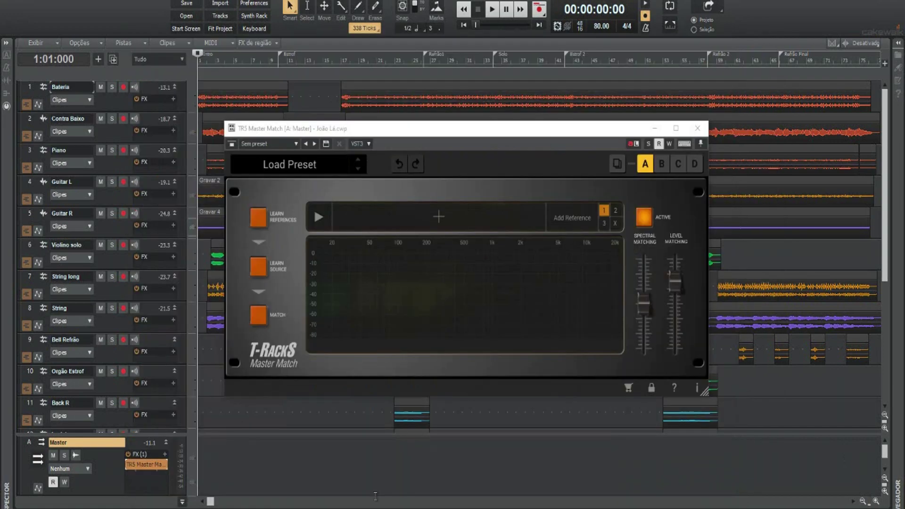
key("alt+Tab")
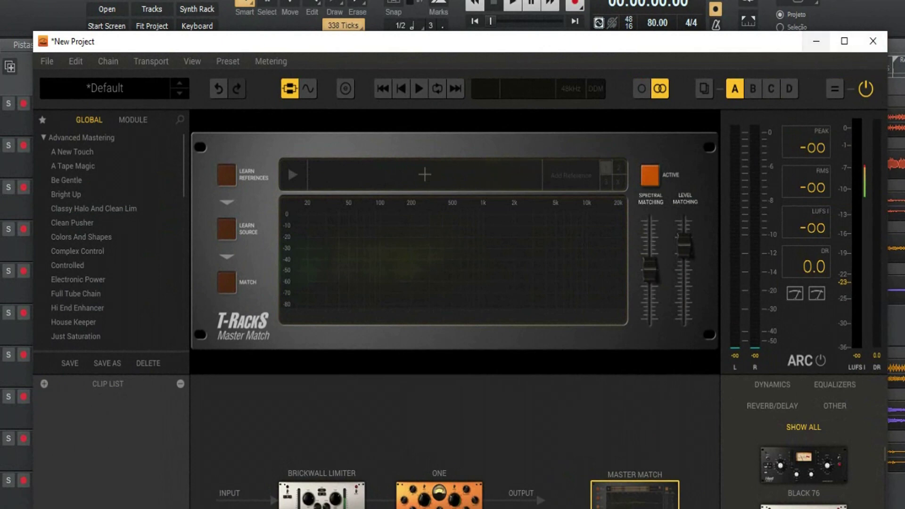
left_click(816, 41)
left_click(438, 282)
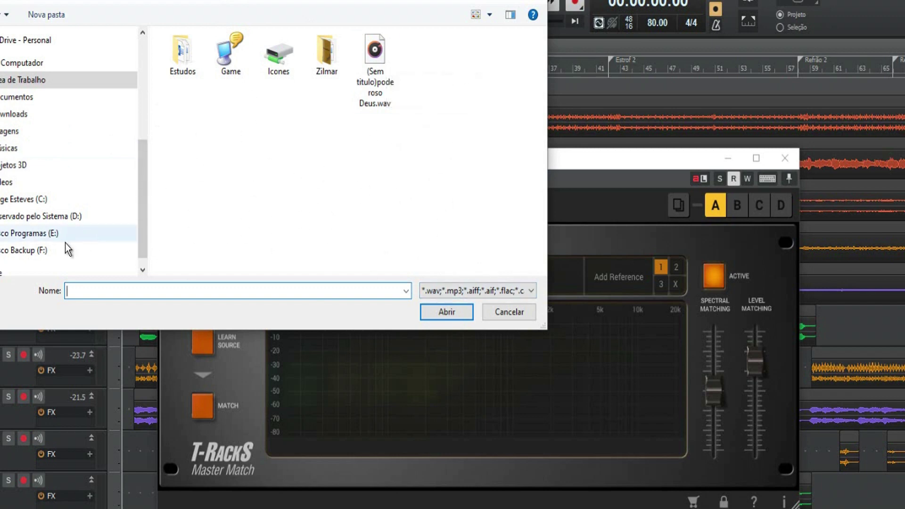
left_click(43, 253)
left_click(196, 101)
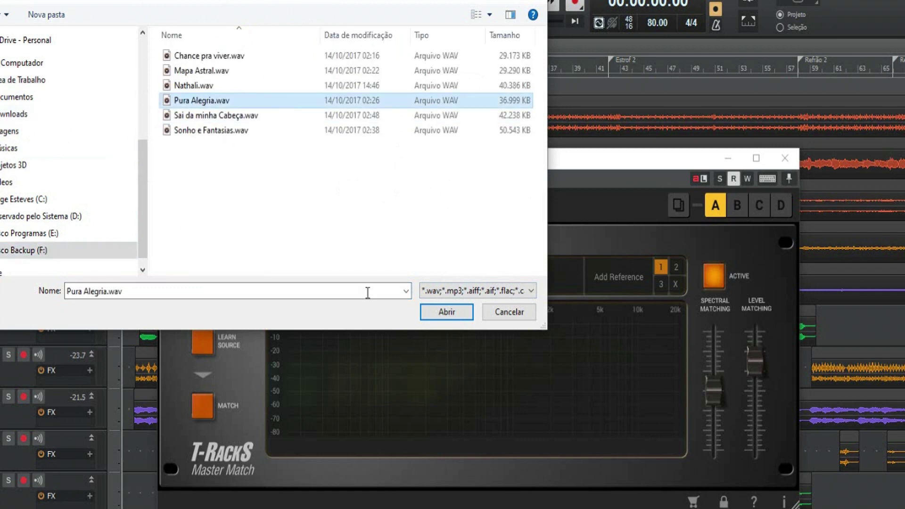
left_click(430, 313)
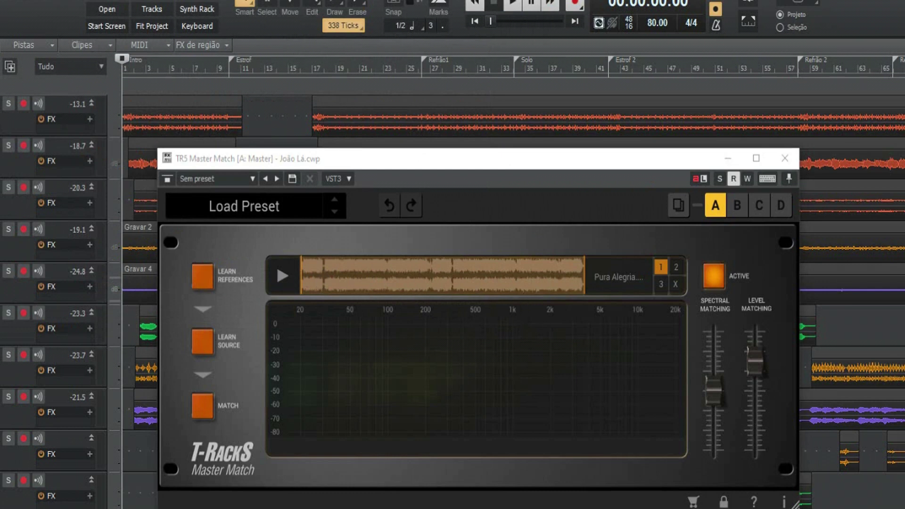
Minimize the standalone T-RackS window, enlarge the Master Match plugin window and move it higher over the project
key("alt+Tab")
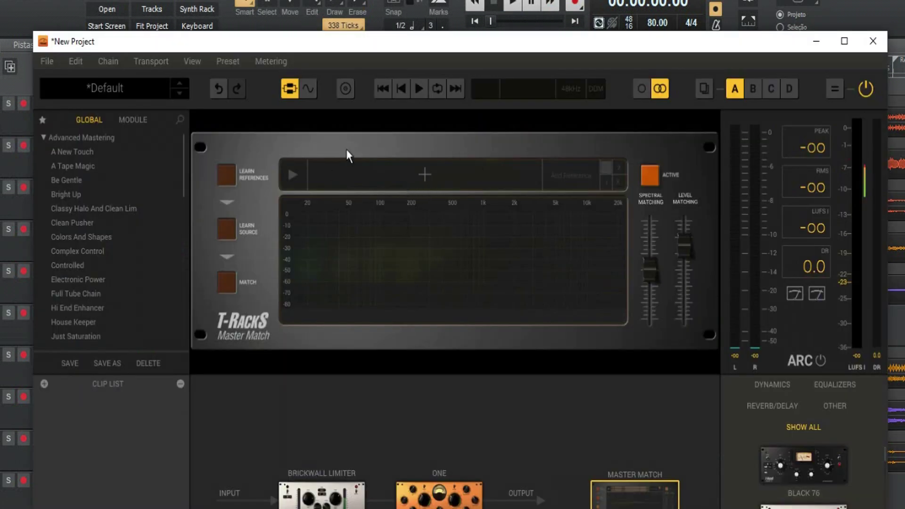
left_click(816, 41)
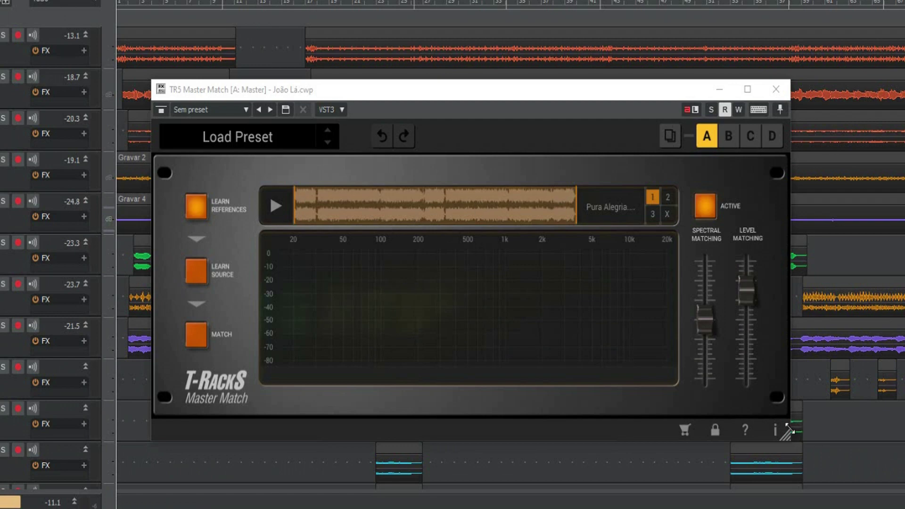
left_click_drag(788, 429, 853, 450)
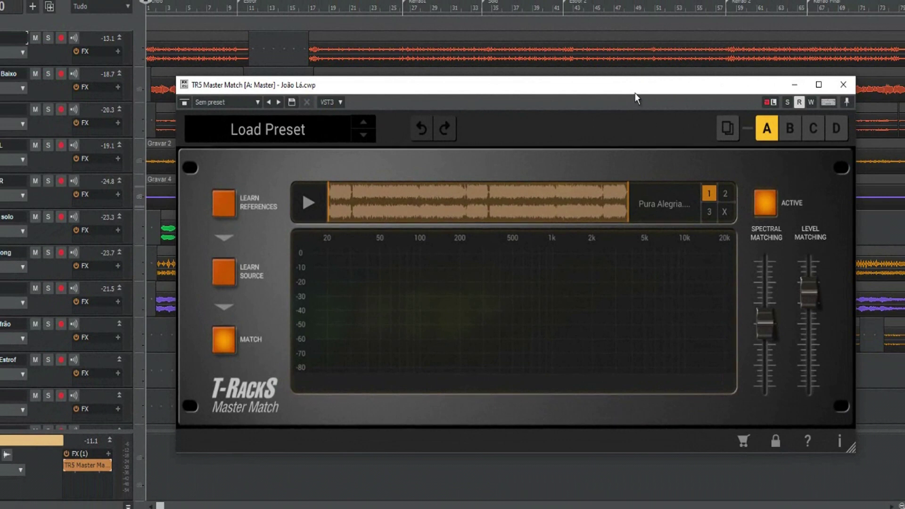
left_click_drag(632, 89, 582, 21)
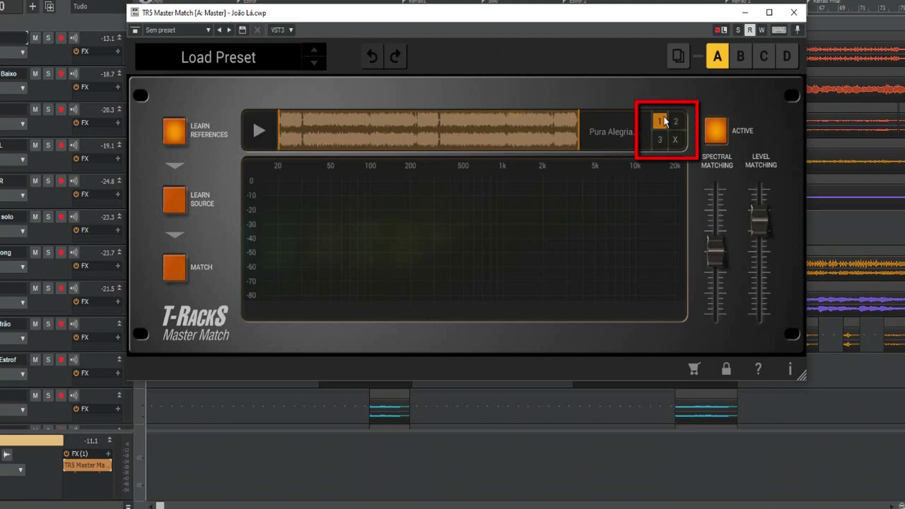
Clear the audio from reference slot 1, open and cancel the file browser, and switch through slots 2, 3 and 1
left_click(676, 140)
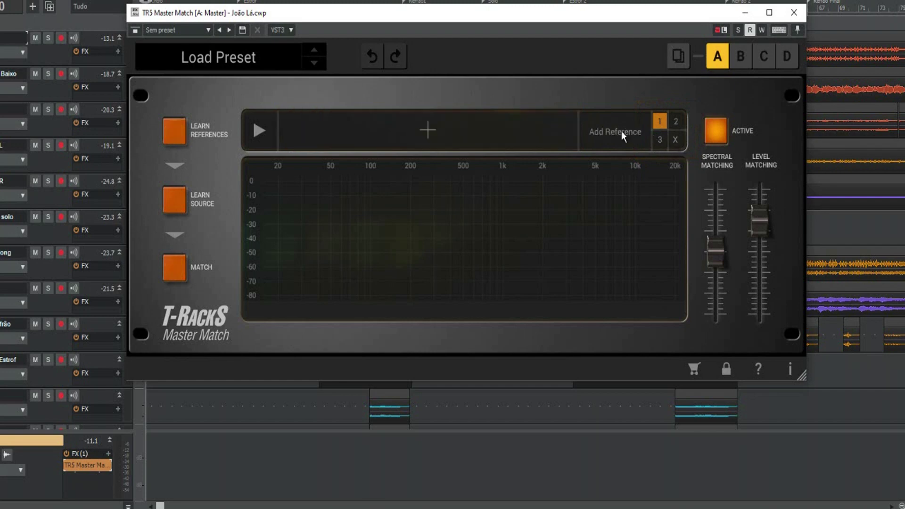
left_click(430, 129)
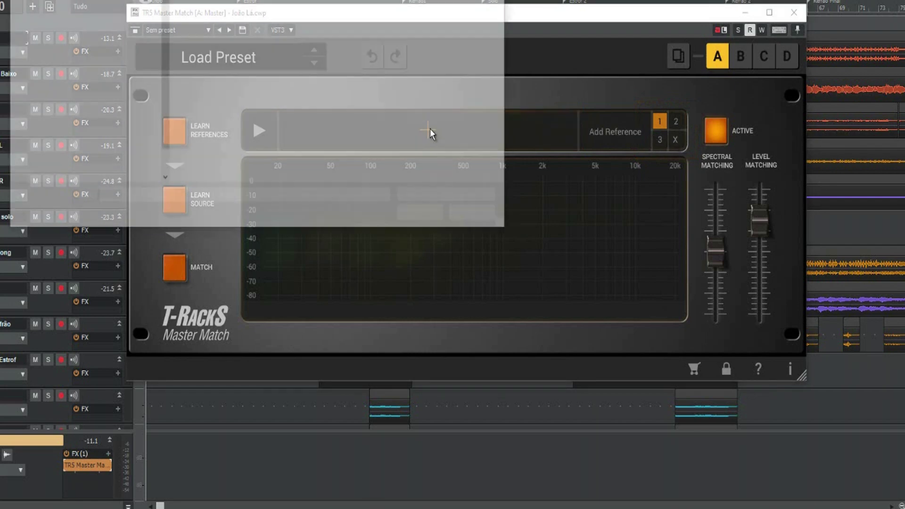
left_click(431, 213)
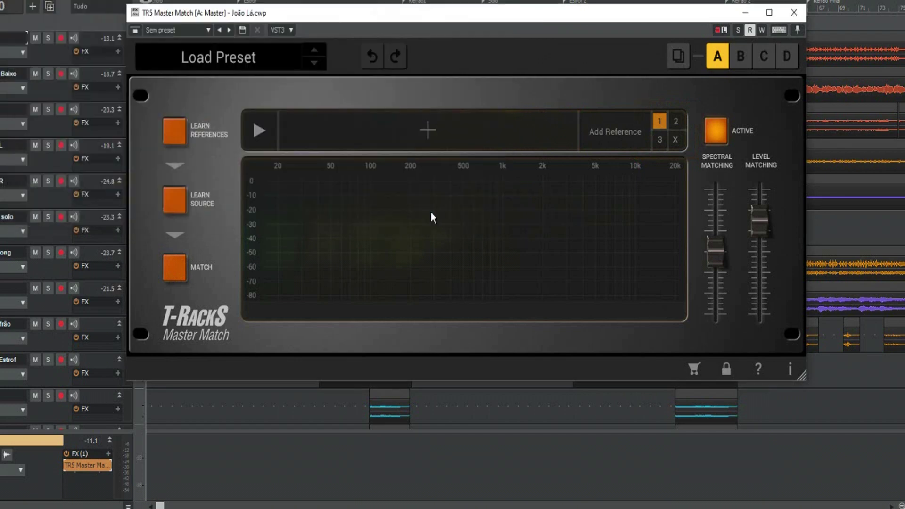
left_click(675, 121)
left_click(660, 140)
left_click(660, 119)
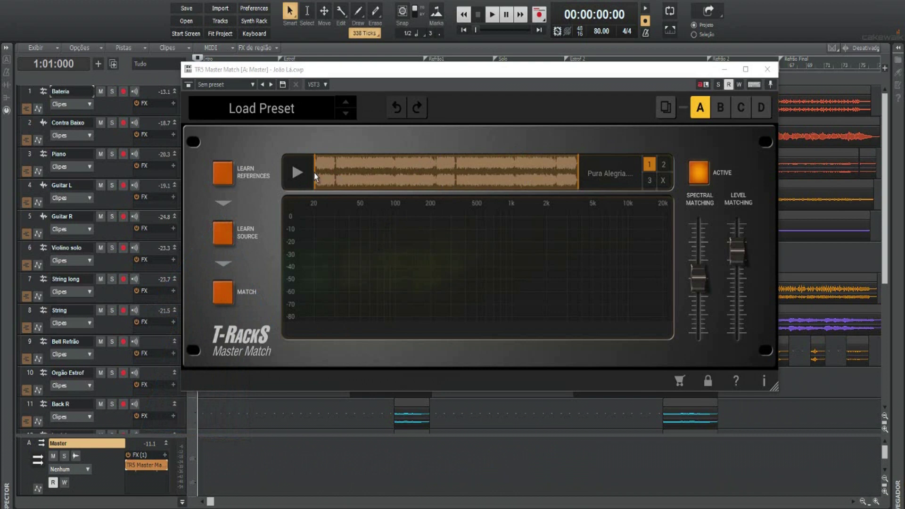
Limit the reference's learning range to a short section at the very beginning of the Pura Alegria waveform
left_click_drag(314, 172, 342, 178)
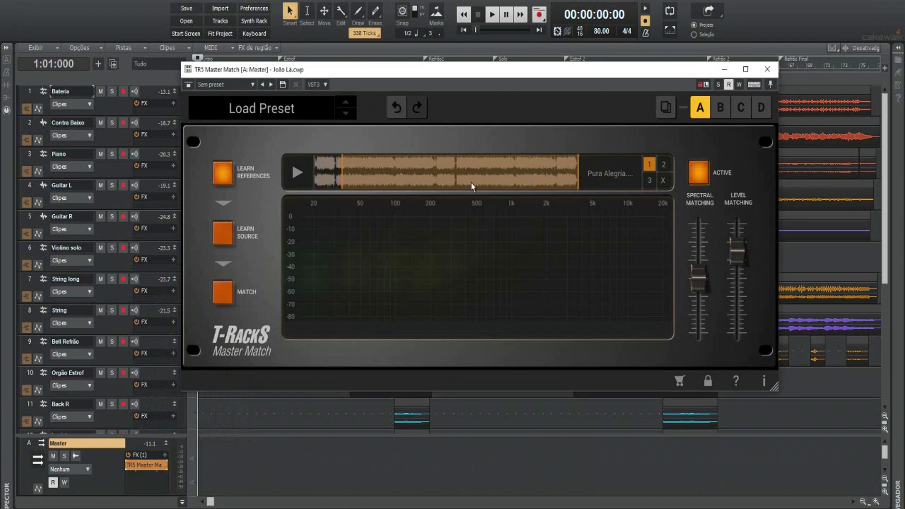
left_click_drag(577, 181, 425, 180)
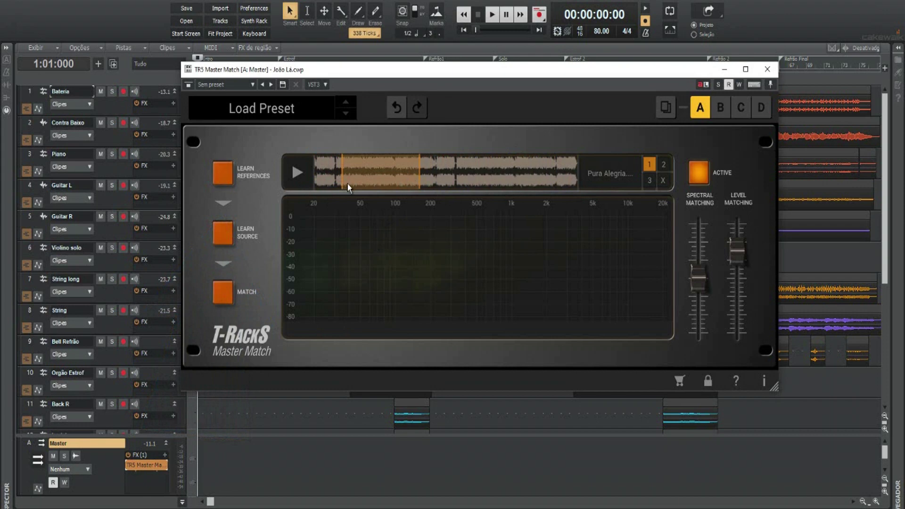
left_click_drag(341, 182, 312, 182)
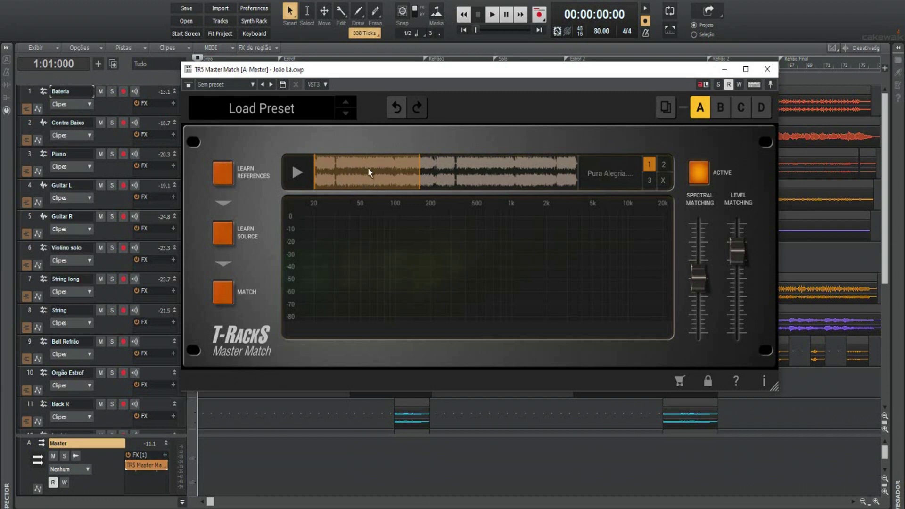
left_click_drag(421, 176, 345, 177)
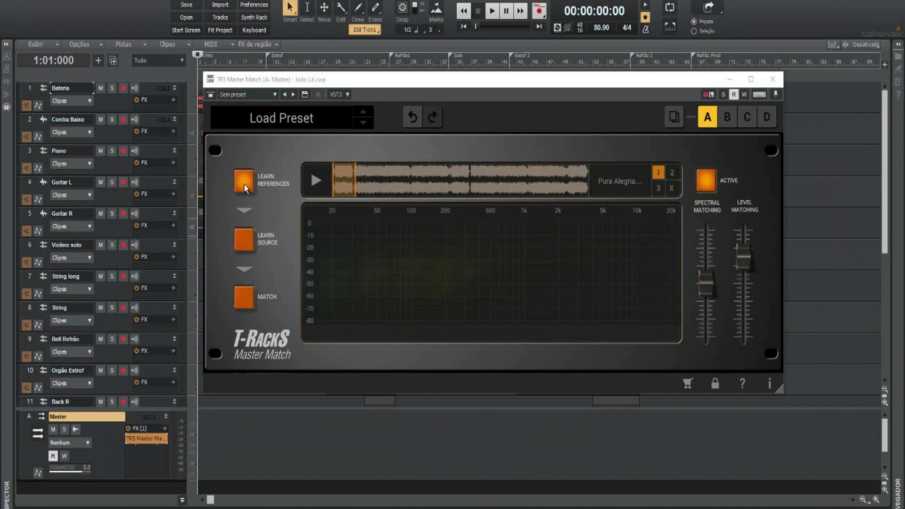
Learn the reference spectrum and capture the source spectrum while playing the project for about 25 seconds, stopping playback at the end
left_click(244, 185)
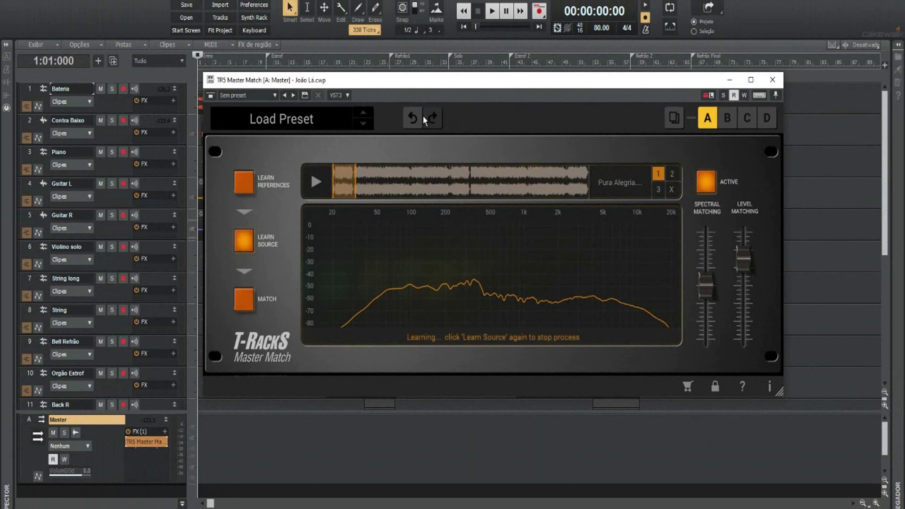
left_click(493, 10)
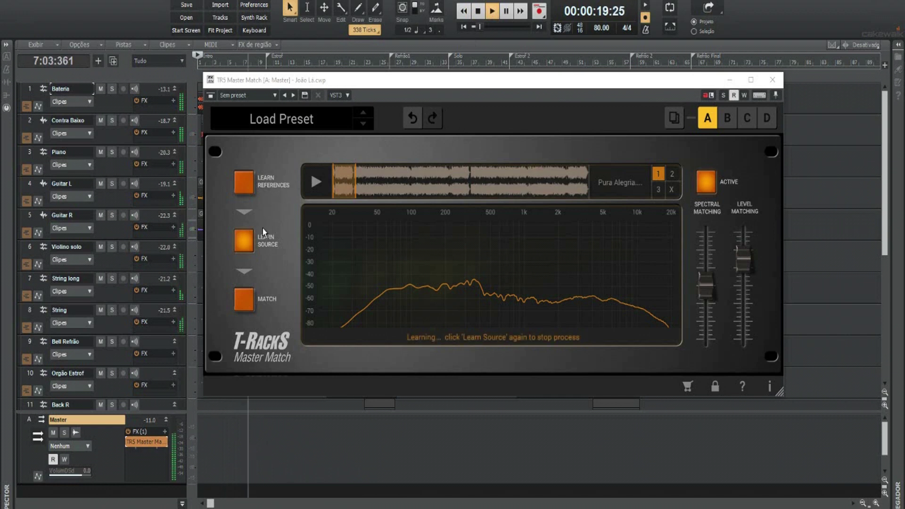
left_click(244, 247)
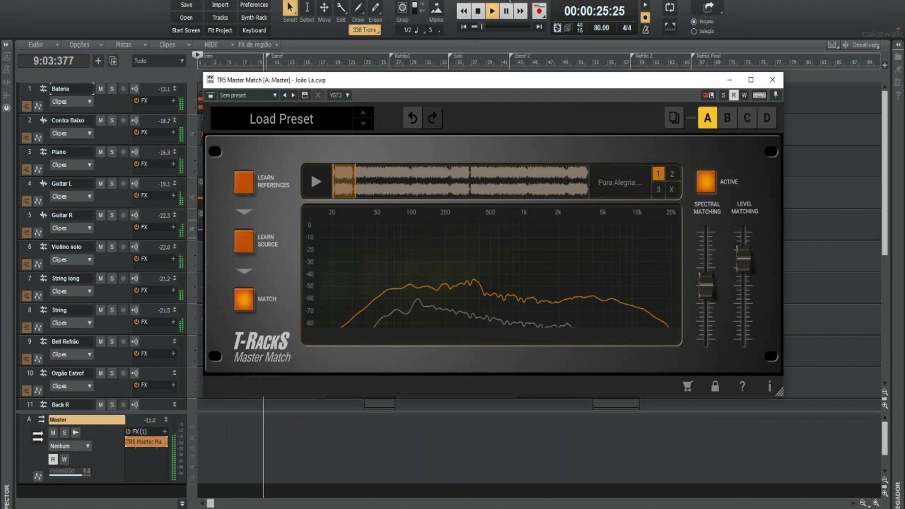
left_click(479, 11)
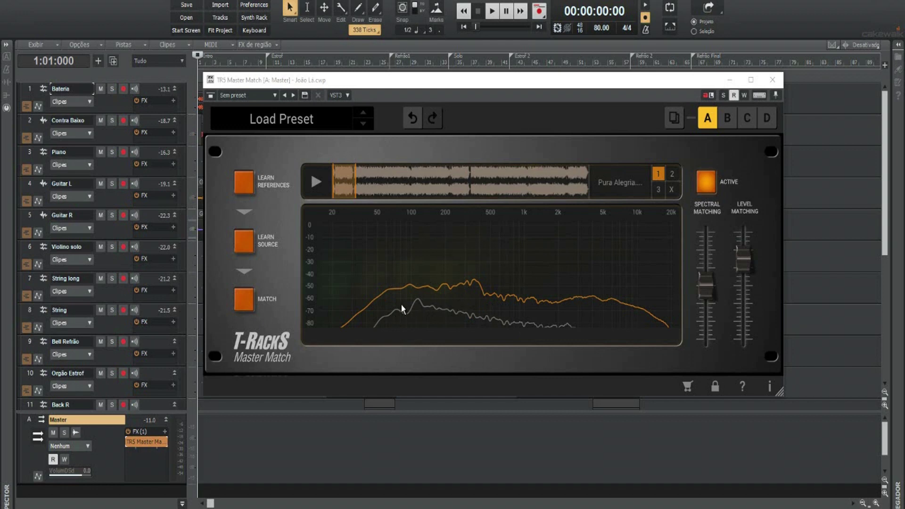
Match the source spectrum to the reference and play the project's opening seconds with the correction applied
left_click(244, 298)
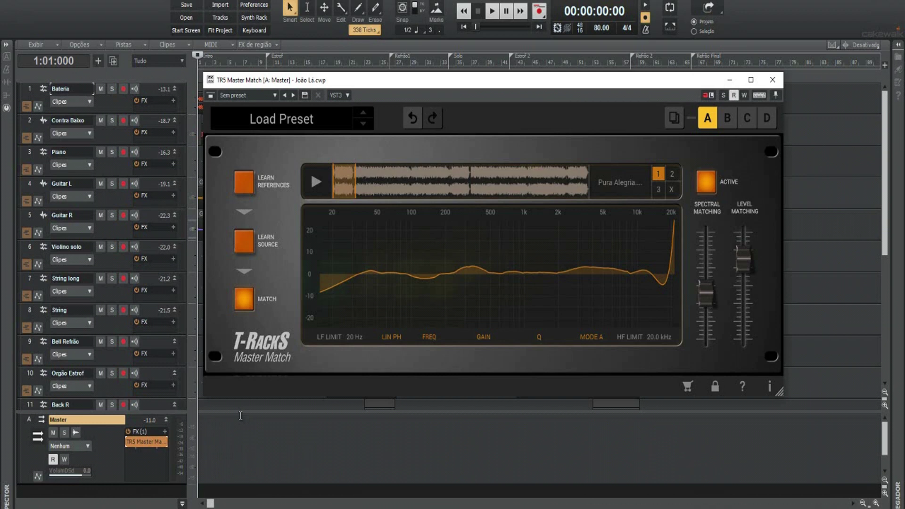
left_click(878, 485)
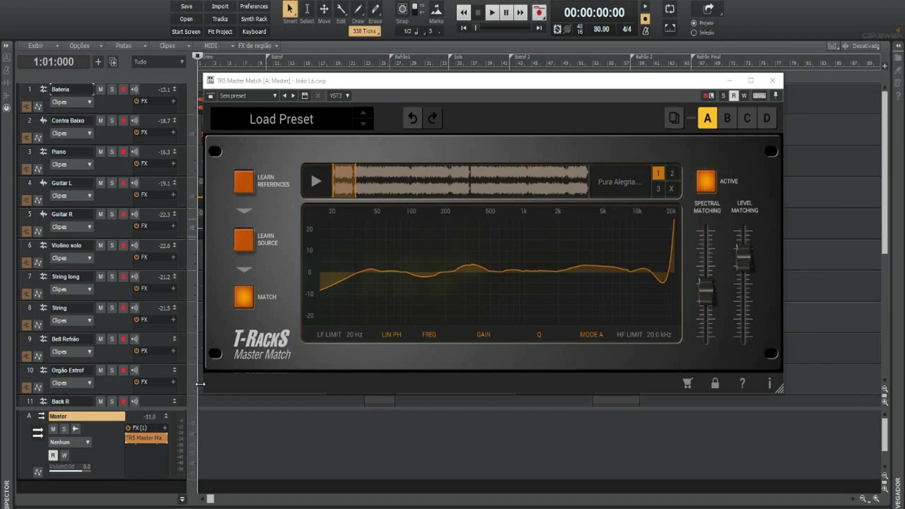
left_click(493, 13)
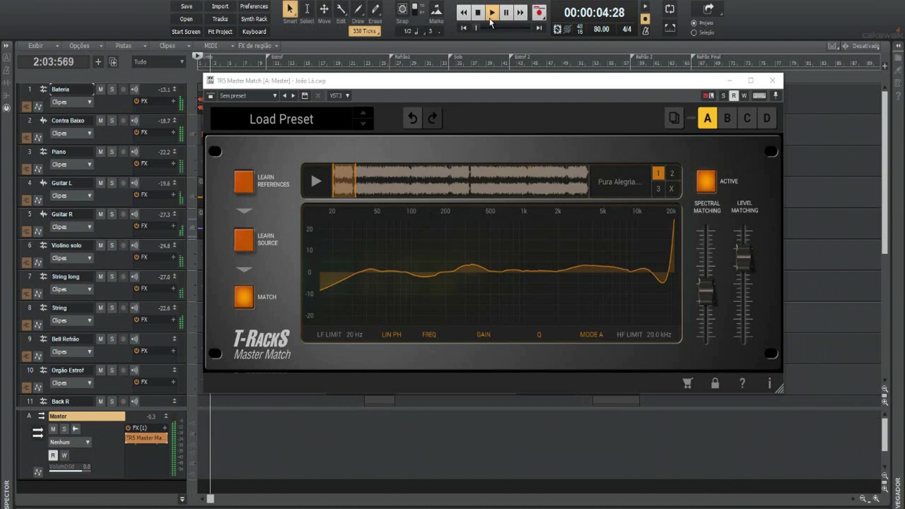
left_click(479, 13)
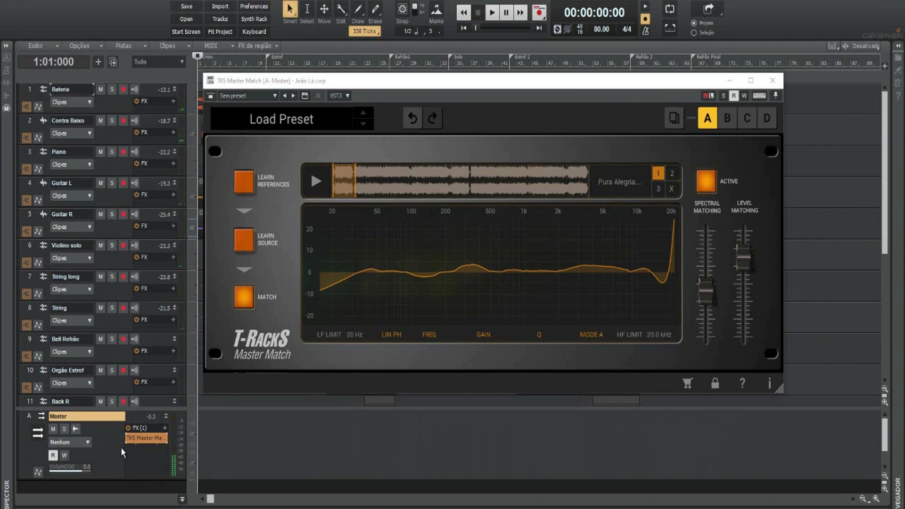
Play the project while toggling Master Match on the Master bus to compare the mix without and with it
key("space")
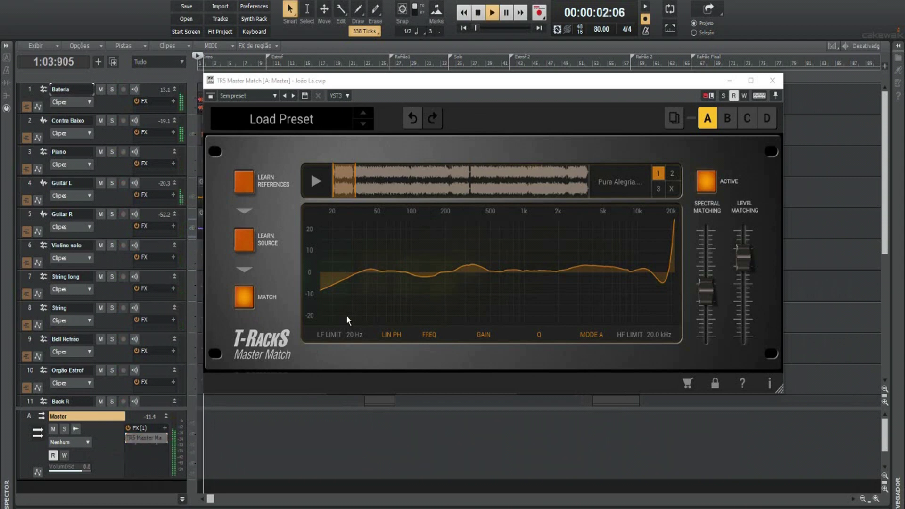
left_click(128, 440)
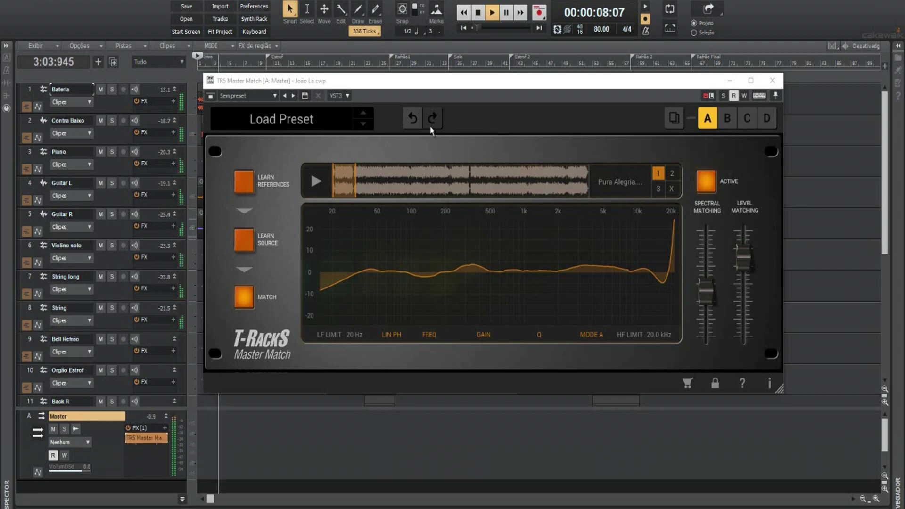
left_click(478, 13)
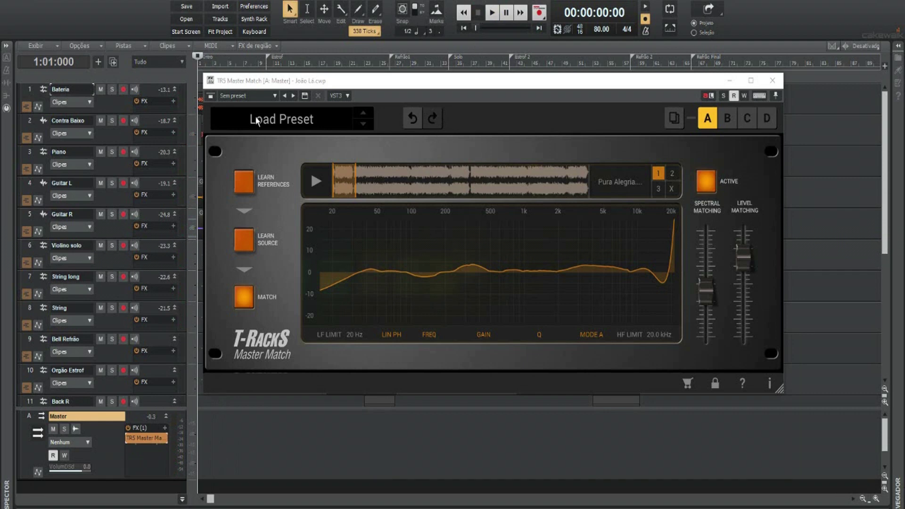
Add a correction point at about 45 Hz with a 7.39 dB boost, and another at about 922 Hz with 2.46 dB
left_click(372, 273)
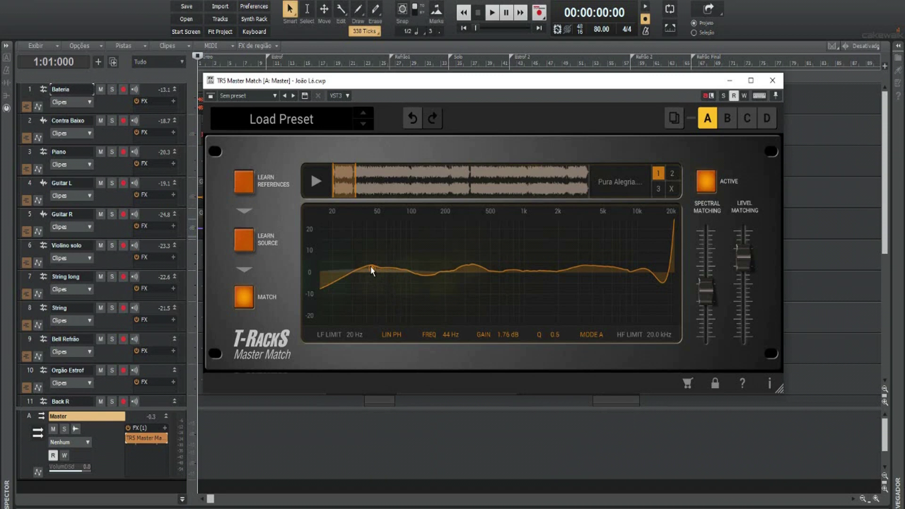
left_click_drag(371, 267, 371, 255)
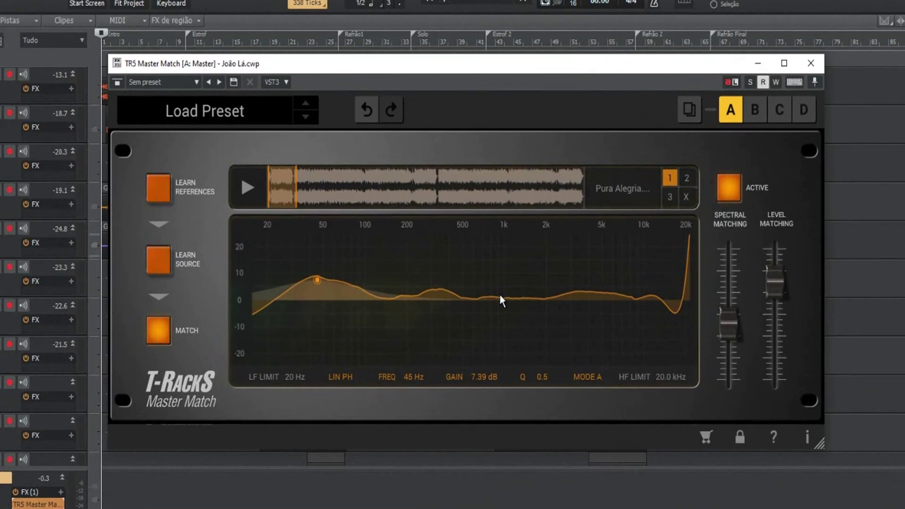
left_click(521, 268)
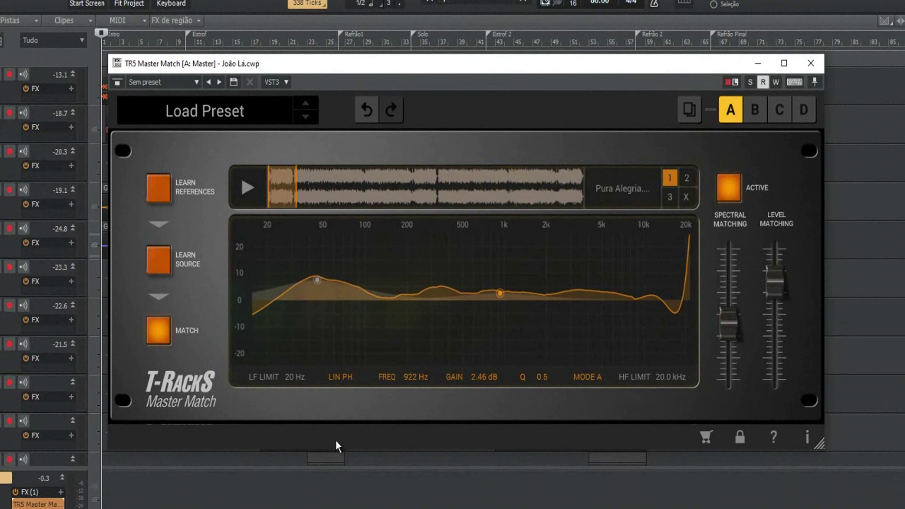
Set the frequency of the second correction point to 500 Hz
double_click(409, 375)
type("935")
key("Return")
key("BackSpace")
key("BackSpace")
key("BackSpace")
key("BackSpace")
key("BackSpace")
key("BackSpace")
type("500")
key("Return")
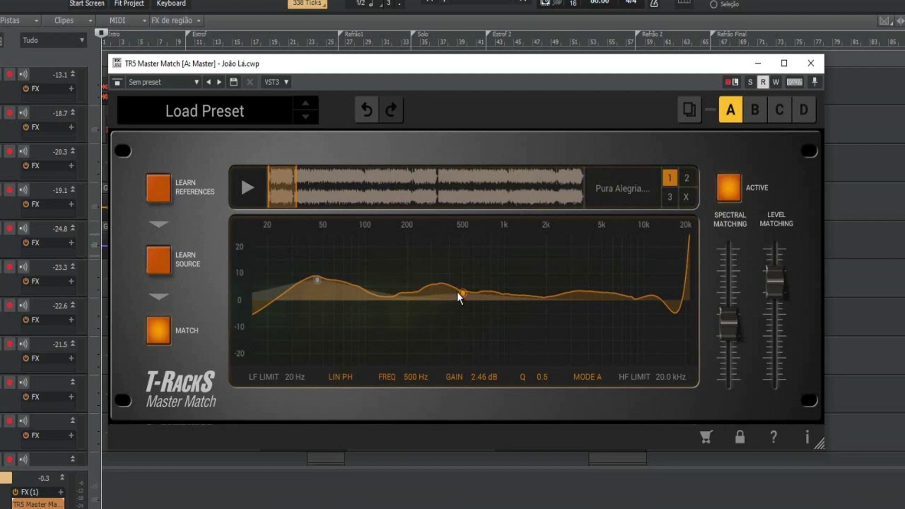
Try a -20 dB gain on the second correction point, then reposition it at about 486 Hz with a 3.52 dB boost
double_click(483, 377)
type("-18.70")
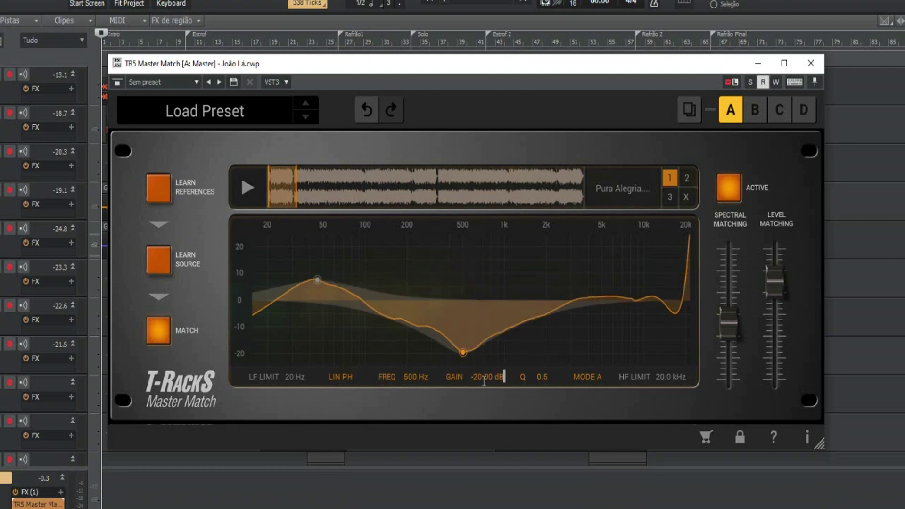
left_click_drag(463, 350, 471, 299)
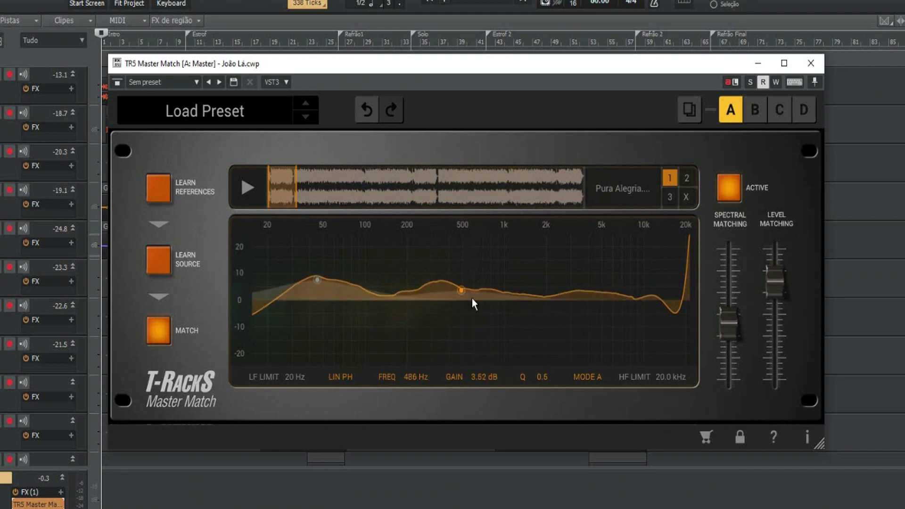
Set the Q of the second correction point to 10
double_click(542, 376)
key("BackSpace")
key("BackSpace")
key("BackSpace")
type("10")
key("Return")
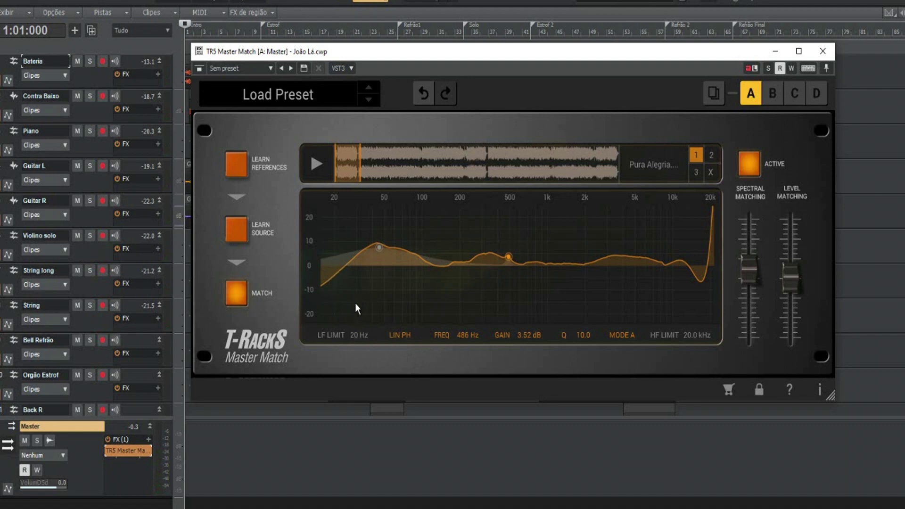
Restrict the correction range with a low-frequency limit of about 27 Hz and a high-frequency limit of about 16.4 kHz
mouse_move(360, 338)
left_mouse_down()
mouse_move(361, 318)
mouse_move(362, 346)
left_mouse_up()
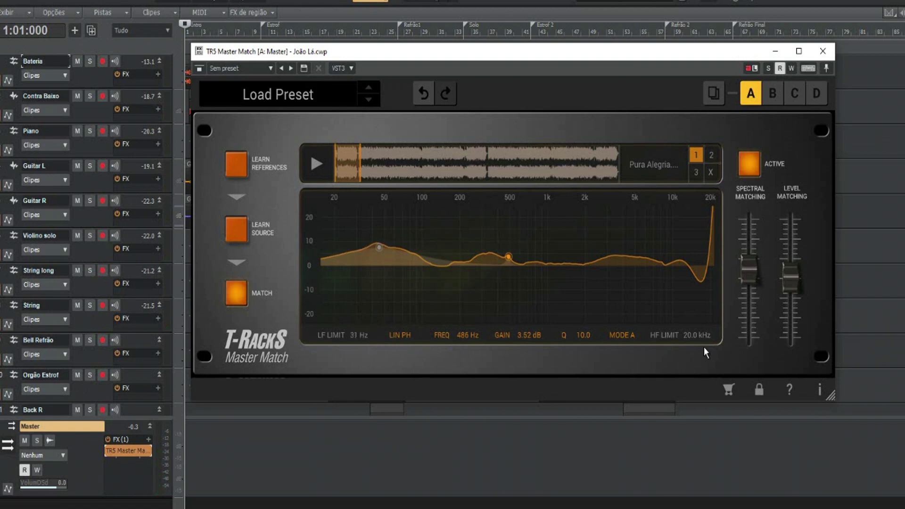
left_click_drag(711, 337, 709, 301)
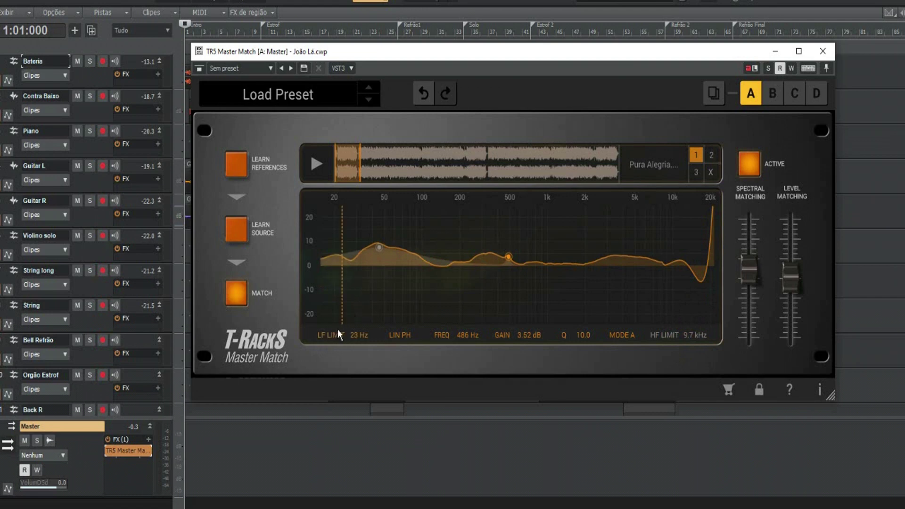
left_click_drag(341, 265, 349, 267)
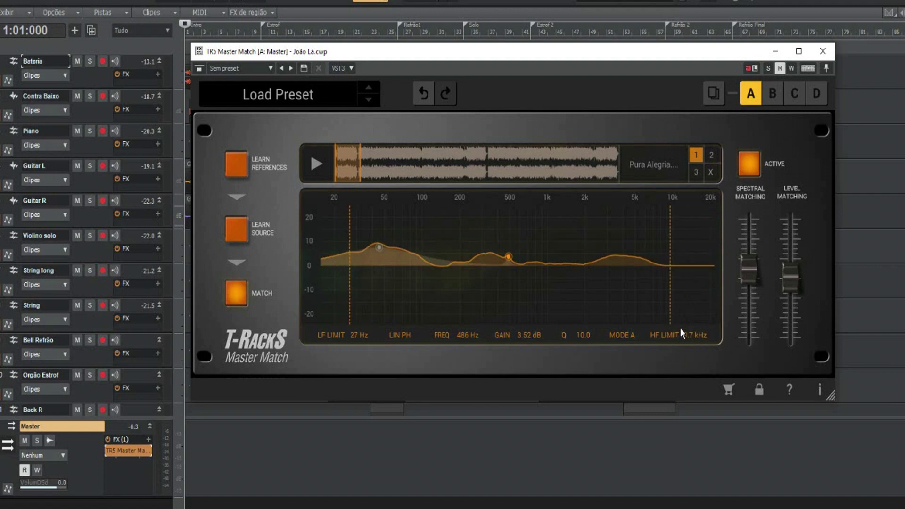
mouse_move(672, 293)
left_mouse_down()
mouse_move(709, 297)
mouse_move(699, 300)
left_mouse_up()
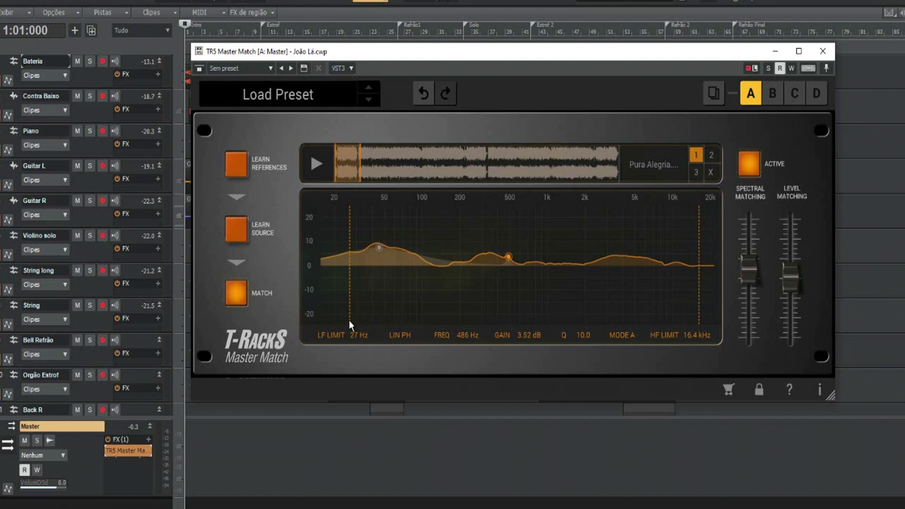
Set the low-frequency limit to 30 Hz
left_click(353, 337)
type("29")
key("Return")
left_click(371, 334)
key("BackSpace")
key("BackSpace")
type("30")
key("Return")
Vary the Spectral Matching amount, then play the project while settling it slightly above halfway
mouse_move(750, 265)
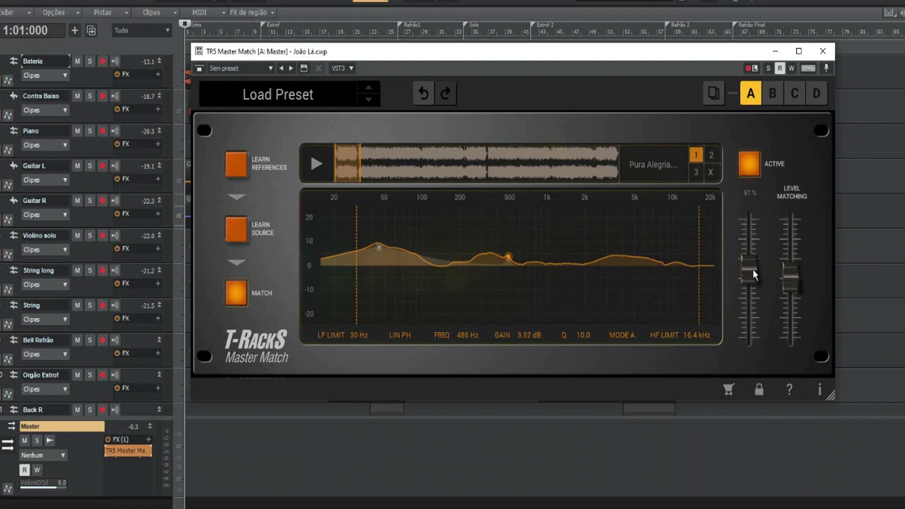
left_click_drag(753, 269, 747, 201)
mouse_move(741, 251)
left_mouse_down()
mouse_move(733, 340)
mouse_move(734, 266)
left_mouse_up()
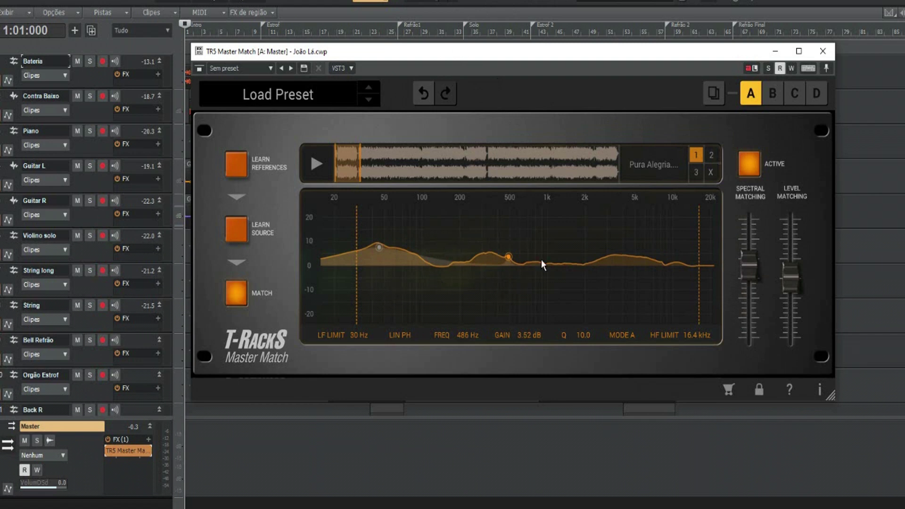
mouse_move(756, 255)
key("space")
mouse_move(748, 265)
left_mouse_down()
mouse_move(740, 347)
mouse_move(747, 268)
left_mouse_up()
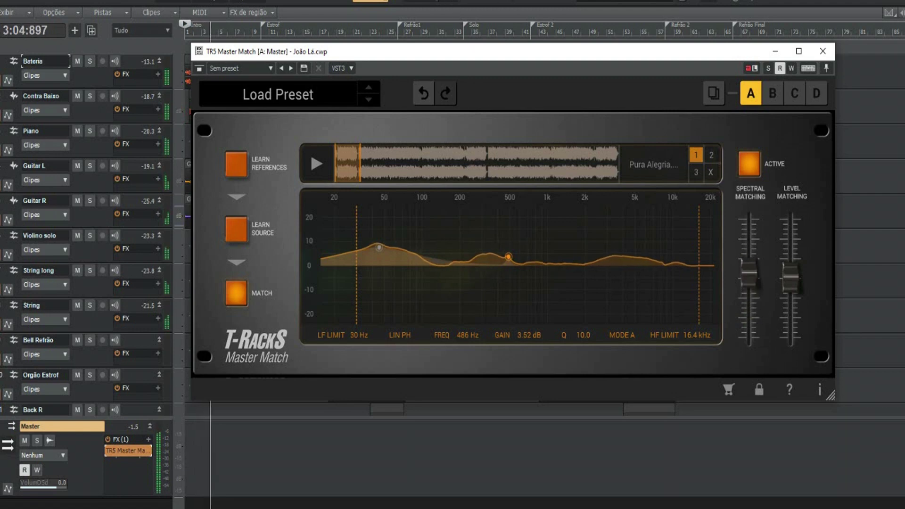
key("space")
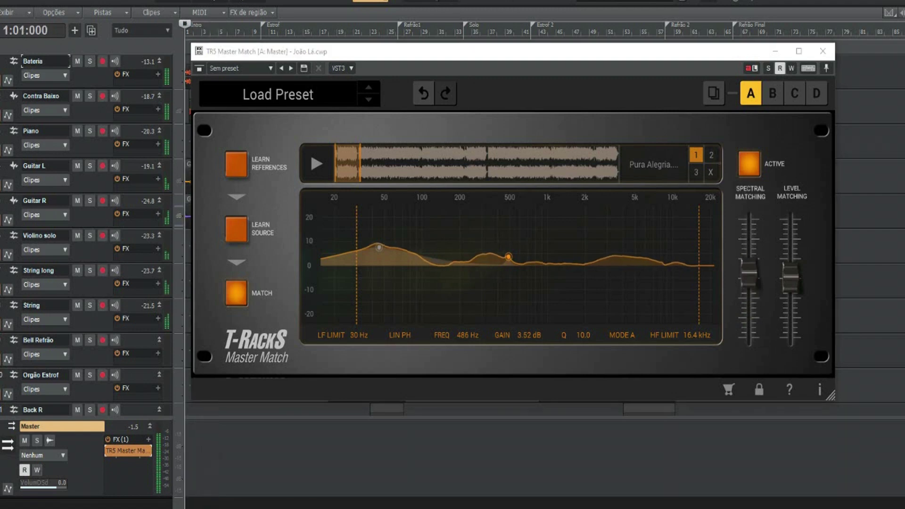
Play the project while raising Level Matching to about 74 % and bringing it back to around halfway
mouse_move(746, 273)
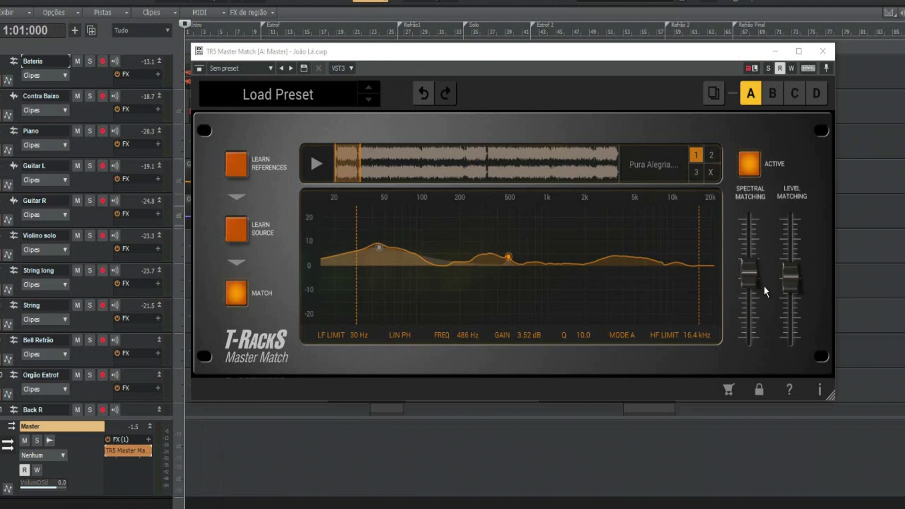
mouse_move(798, 212)
key("space")
left_click_drag(790, 276, 789, 265)
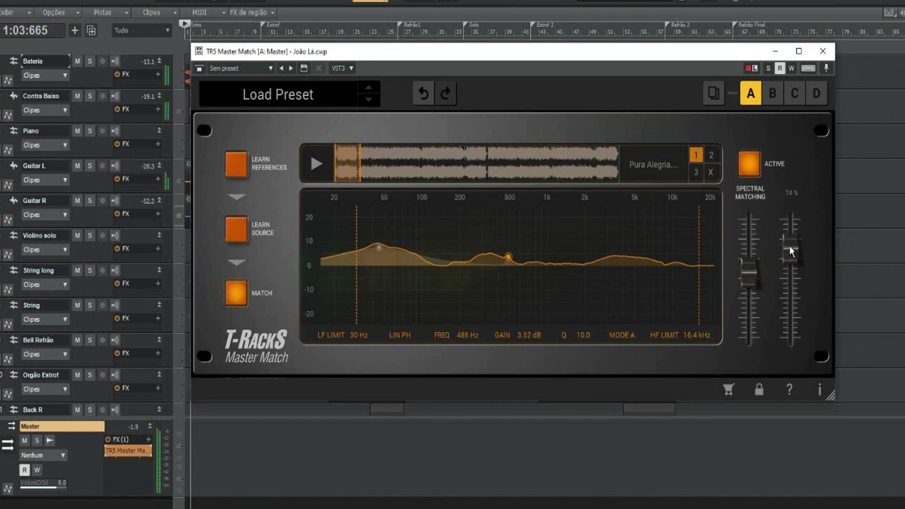
mouse_move(782, 271)
left_mouse_down()
mouse_move(777, 349)
mouse_move(787, 280)
left_mouse_up()
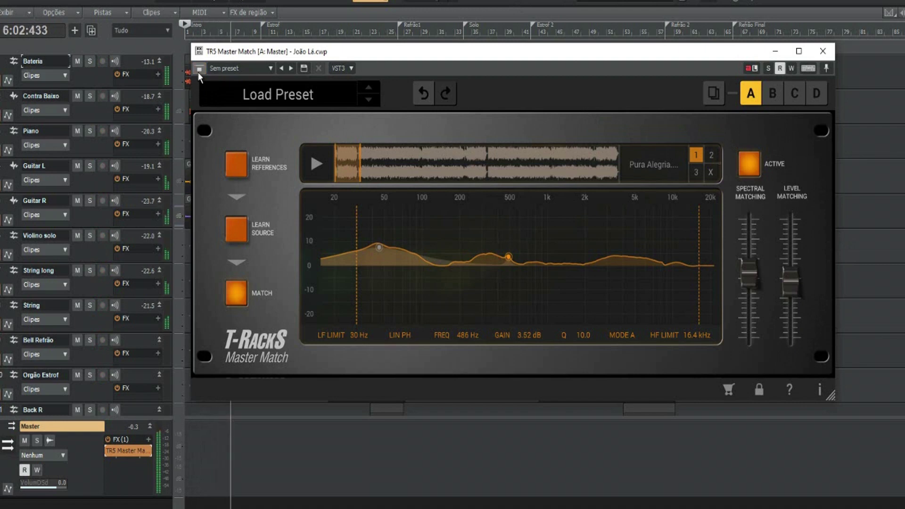
key("space")
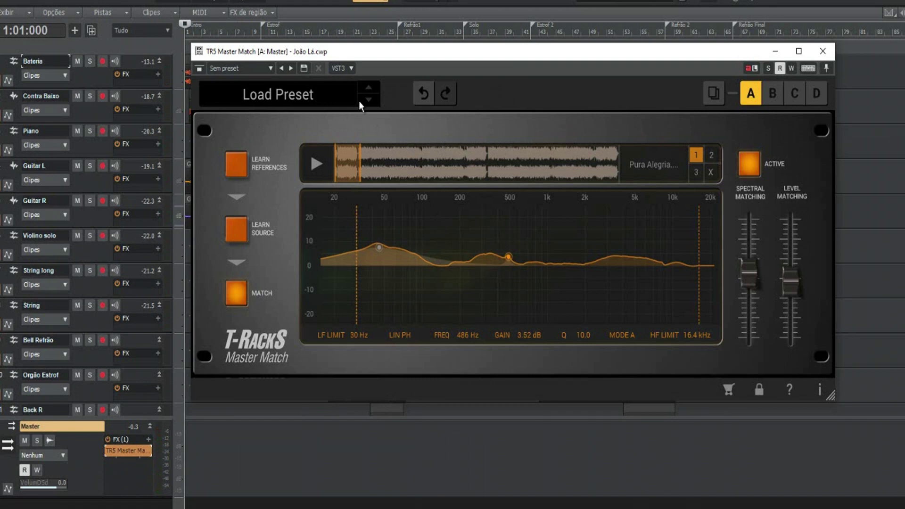
Load the Modern Pop 1 preset in Master Match and play the project's opening with it
left_click(343, 101)
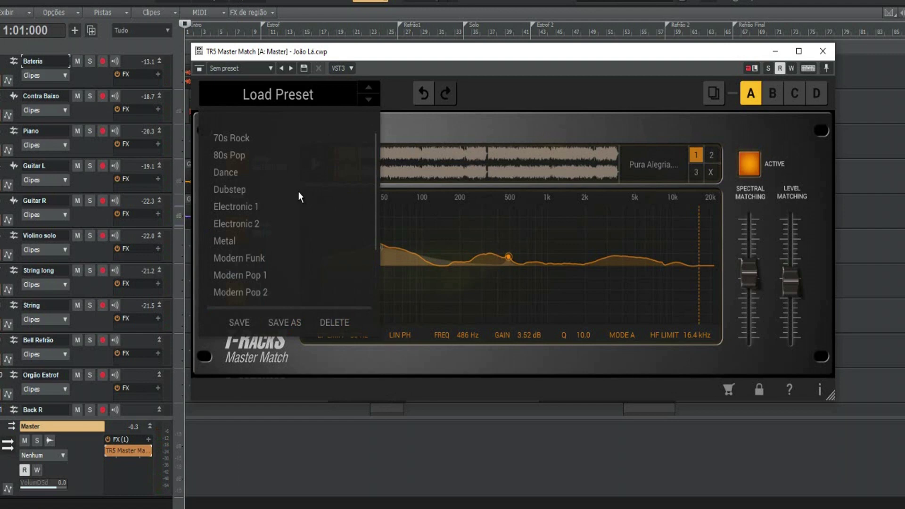
scroll(324, 235, "down", 3)
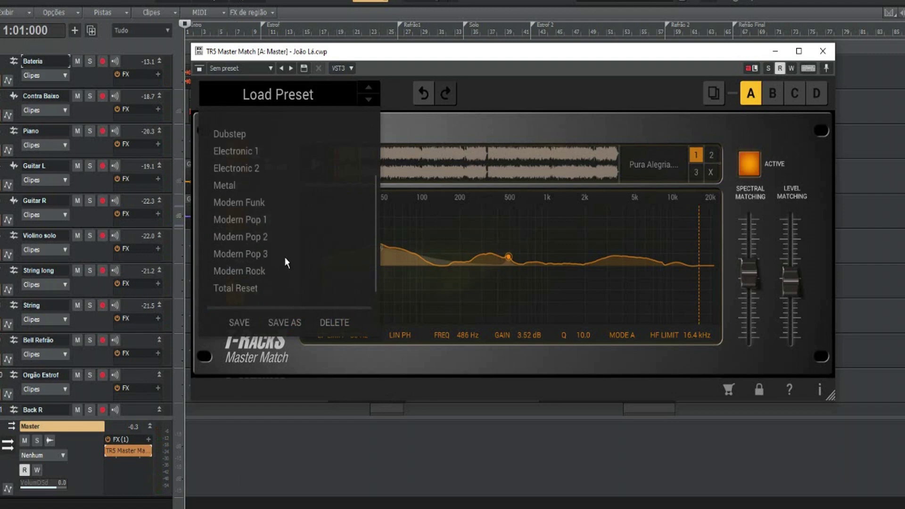
scroll(264, 252, "up", 3)
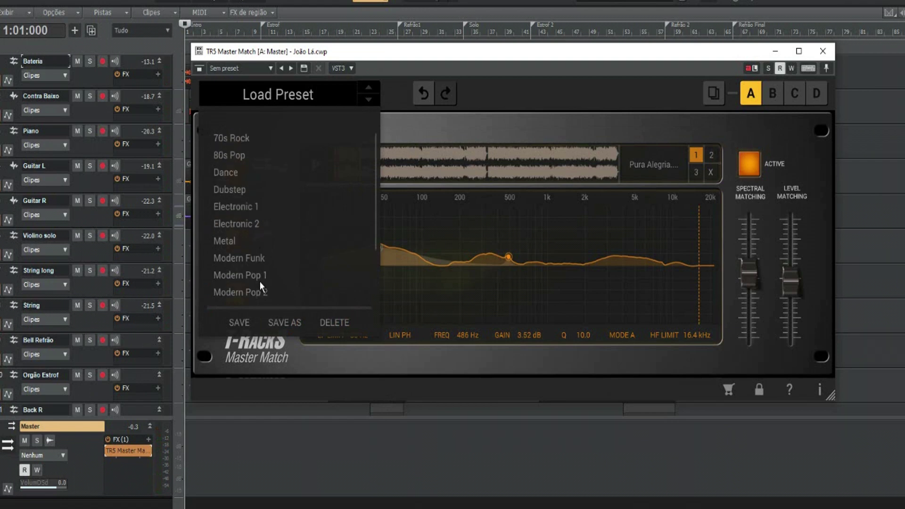
left_click(258, 277)
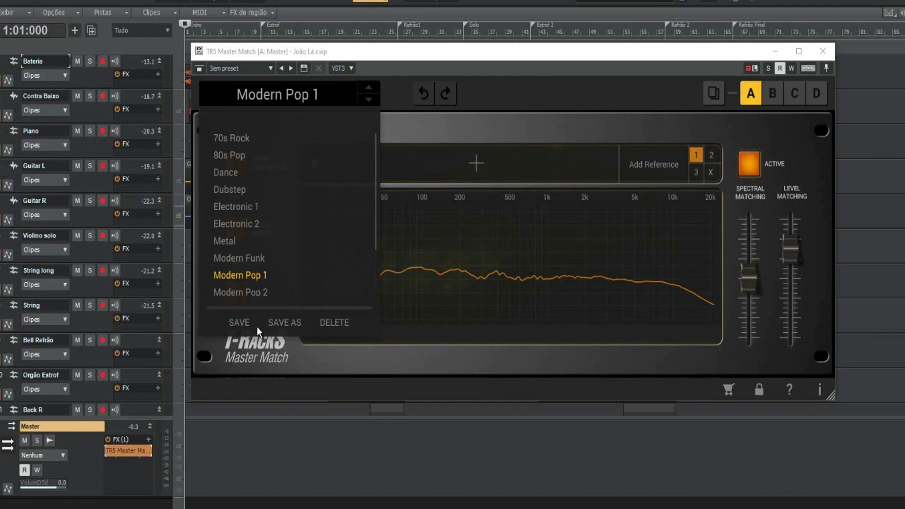
left_click(236, 325)
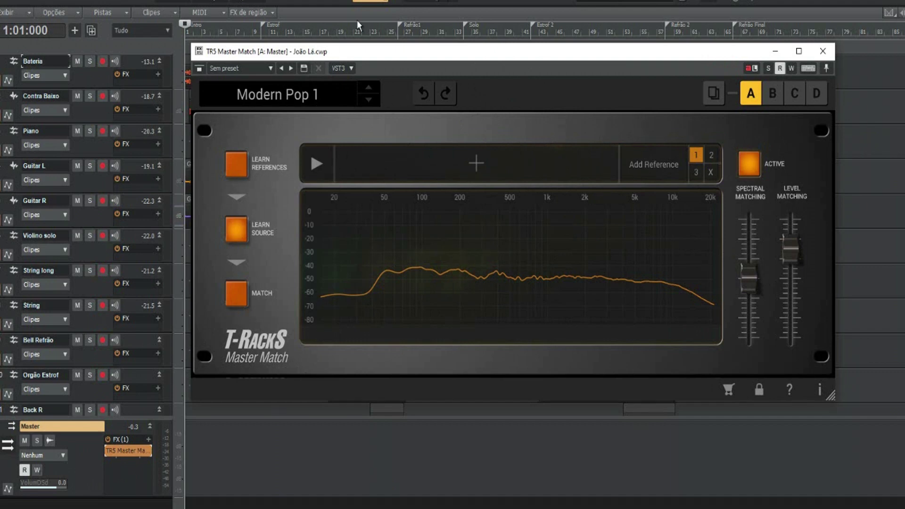
key("space")
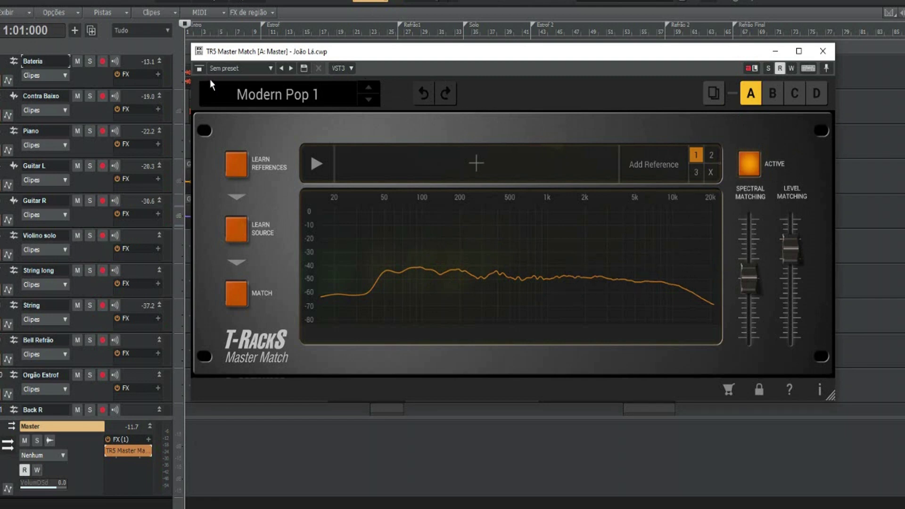
Copy the settings of slot A to slot B and load the 80s Pop preset there
left_click(714, 98)
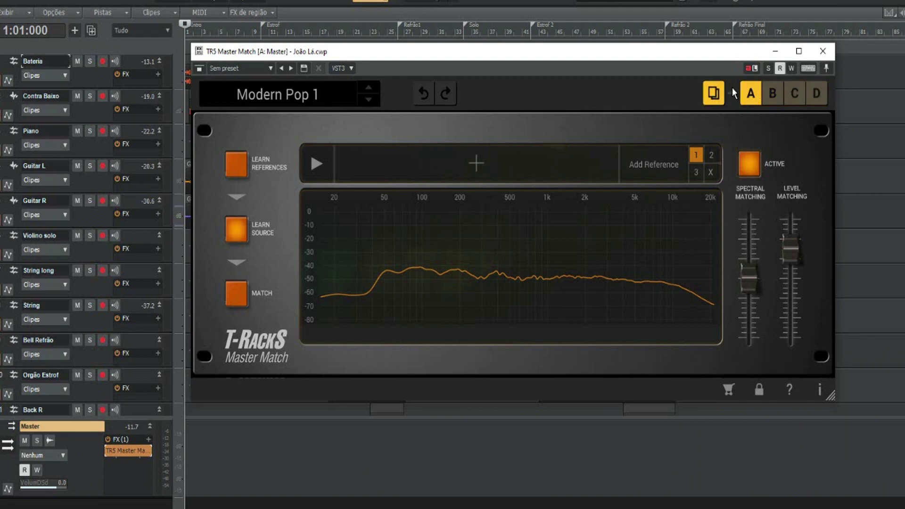
left_click(773, 94)
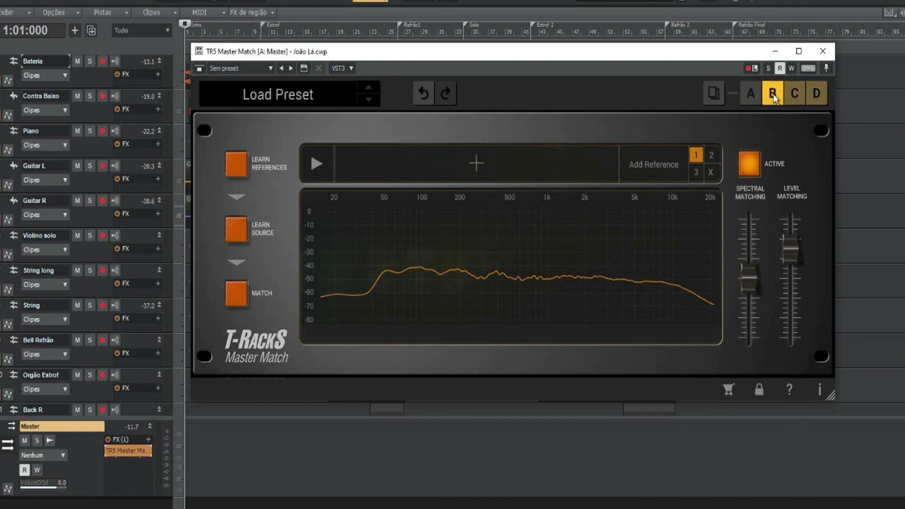
left_click(333, 95)
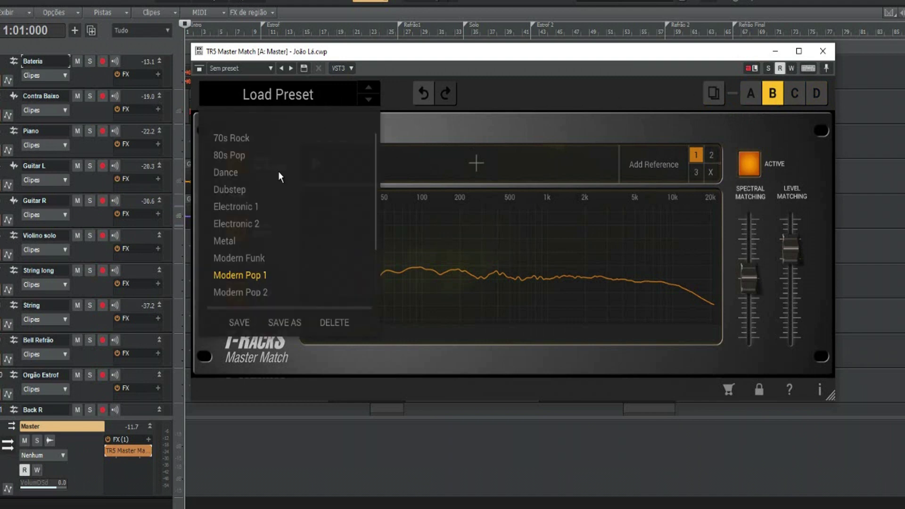
left_click(278, 157)
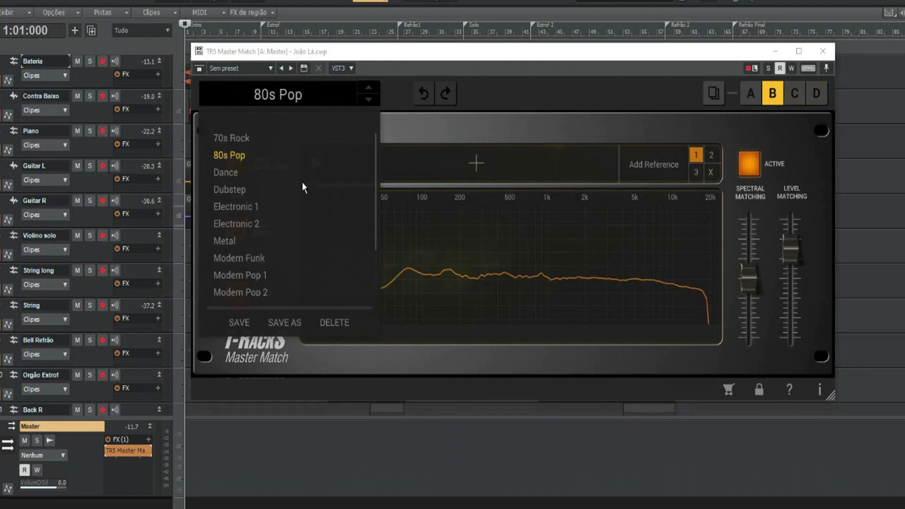
left_click(515, 99)
Switch between slots A and B to compare the Modern Pop 1 and 80s Pop presets
left_click(713, 93)
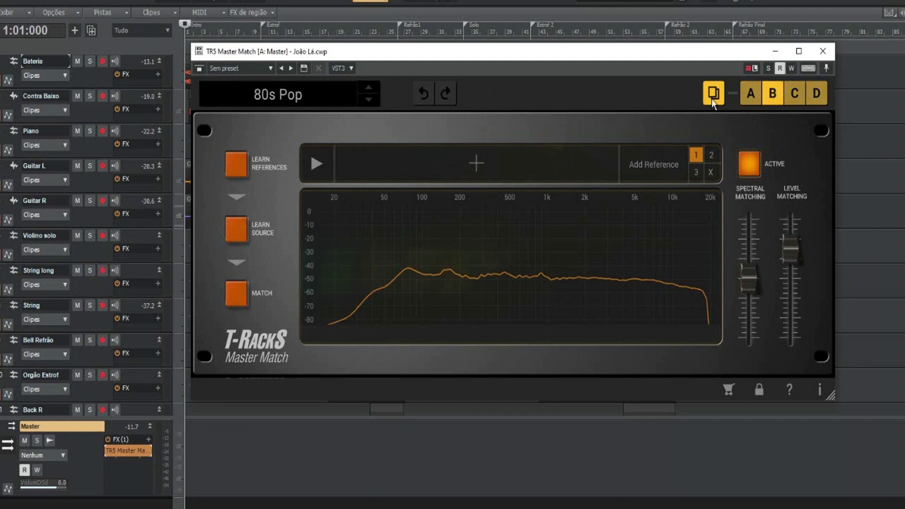
left_click(752, 94)
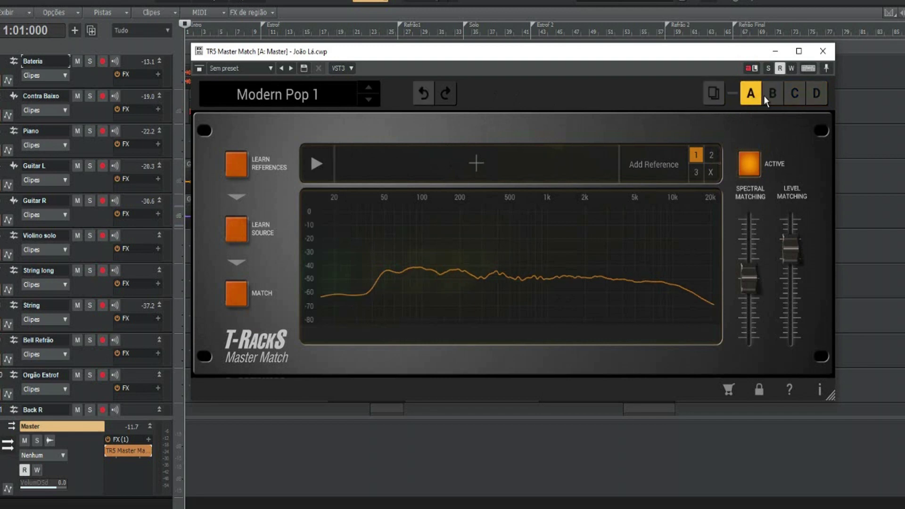
left_click(768, 94)
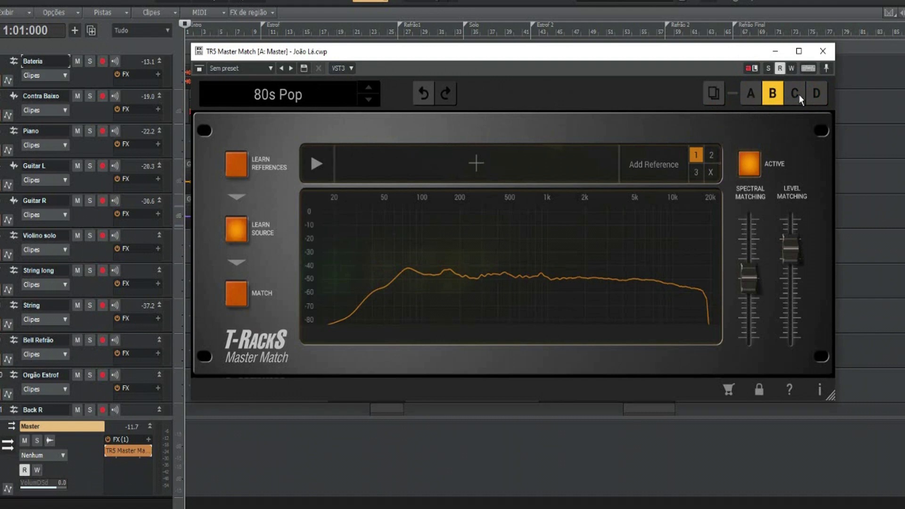